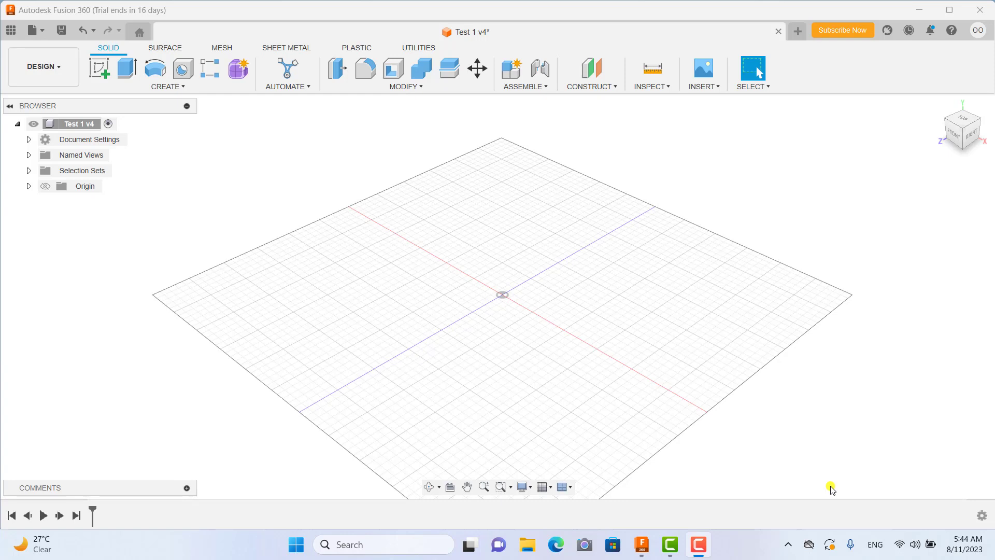
Start a new sketch, Sketch16, on the front (XY) origin plane.
left_click(100, 70)
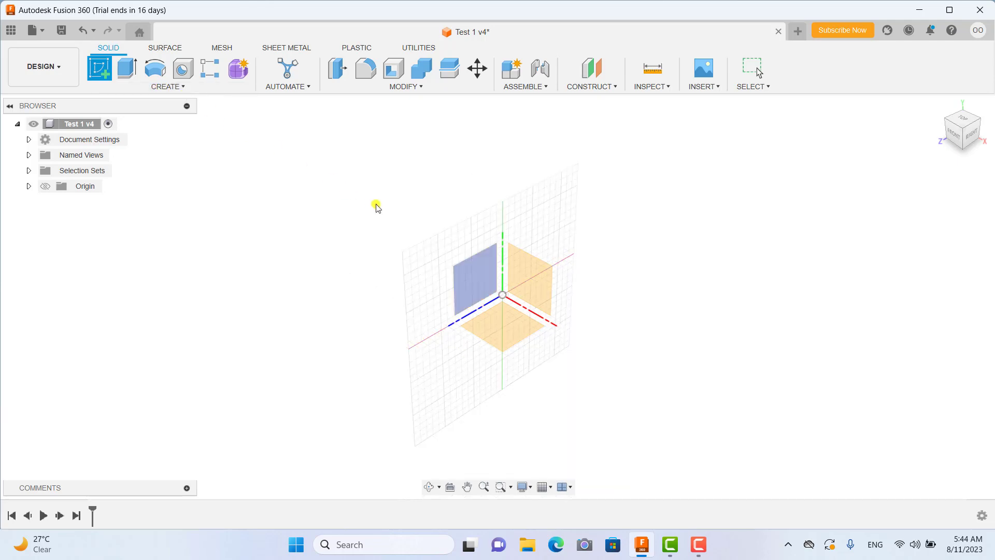
left_click(536, 280)
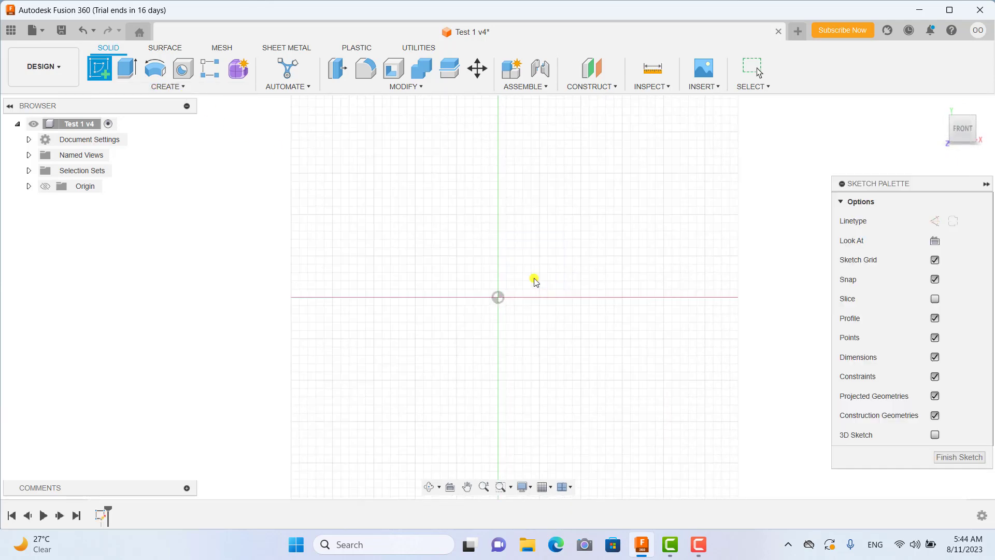
Activate the Center to Center Slot tool from the Create menu's slot types.
left_click(174, 91)
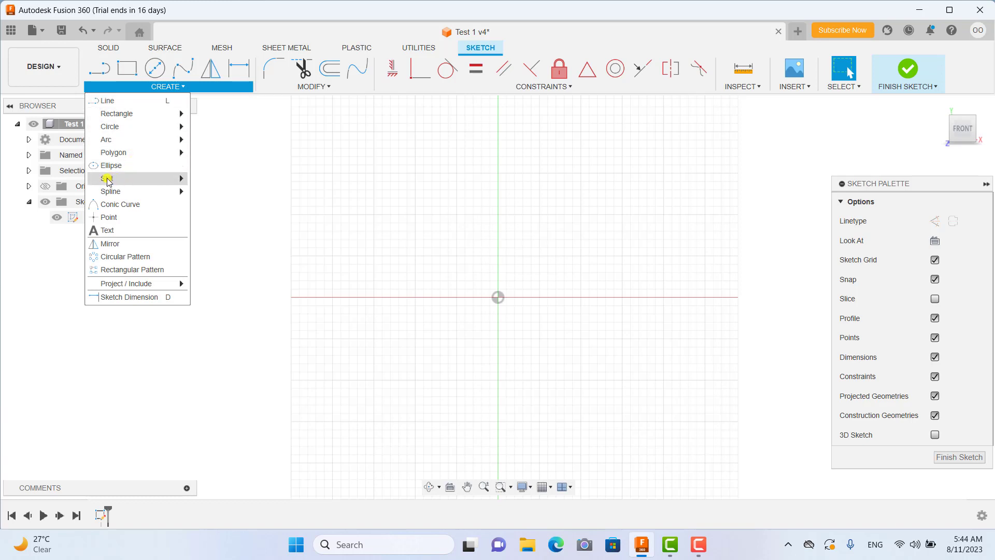
mouse_move(108, 178)
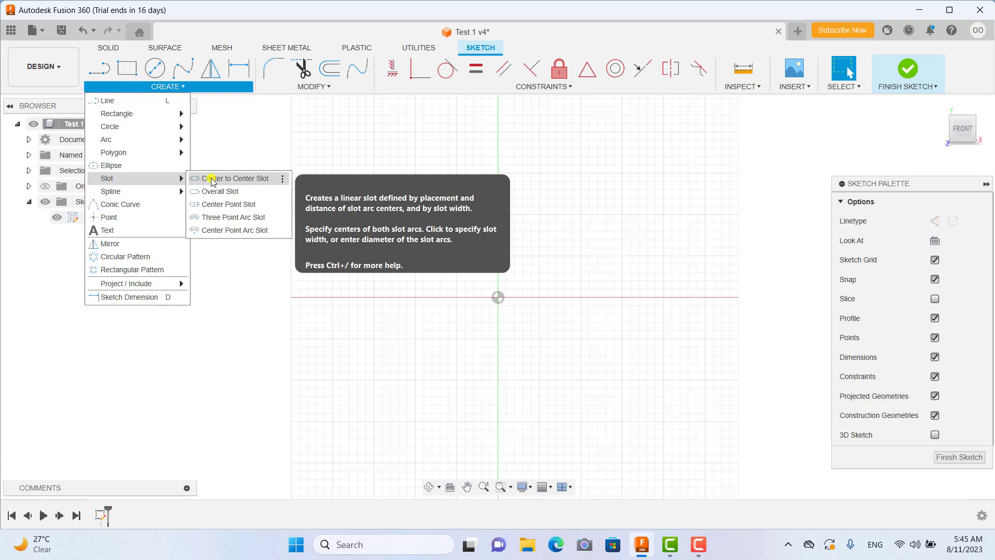
left_click(212, 179)
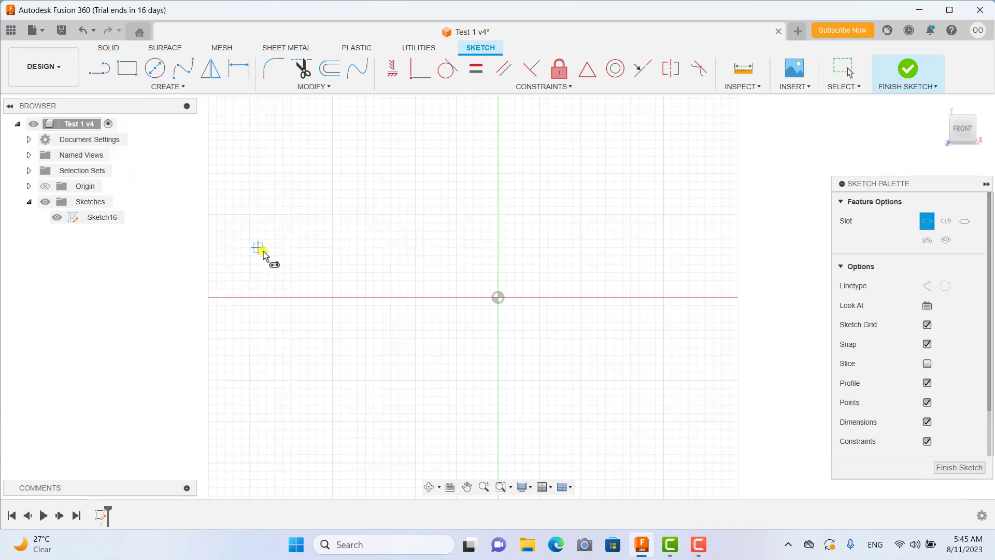
Draw a horizontal center-to-center slot, centres 21 cm apart and 14 cm wide, left of the origin.
left_click(291, 255)
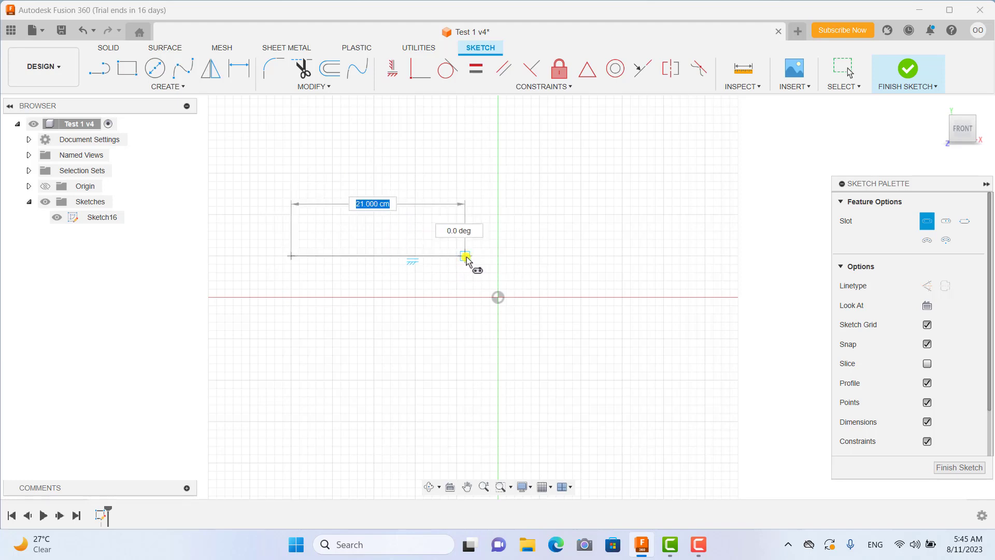
left_click(465, 256)
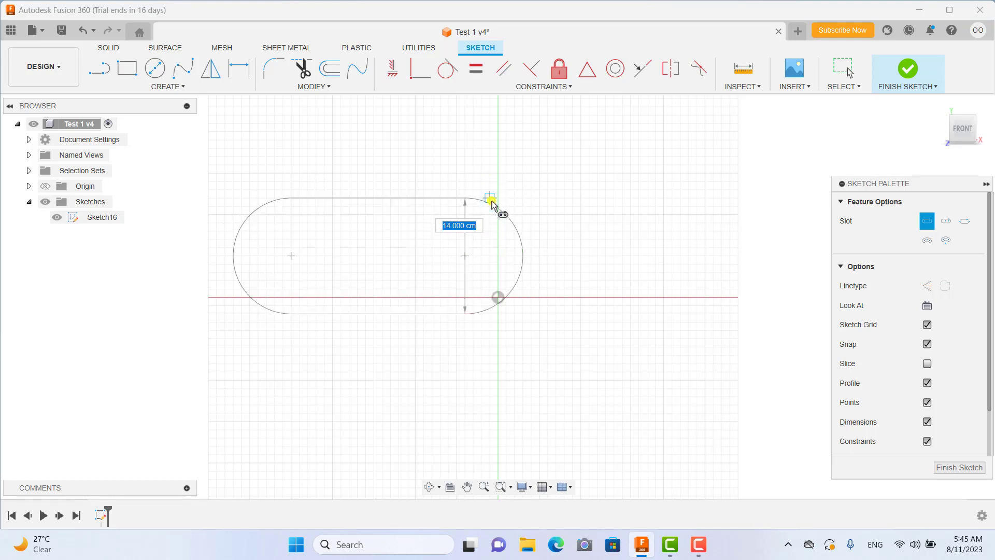
left_click(492, 199)
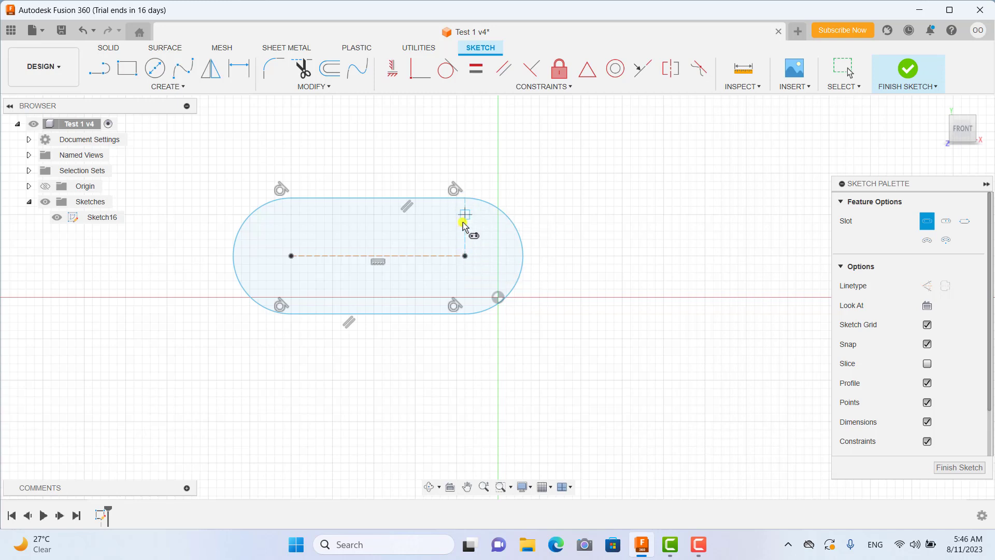
left_click(465, 256)
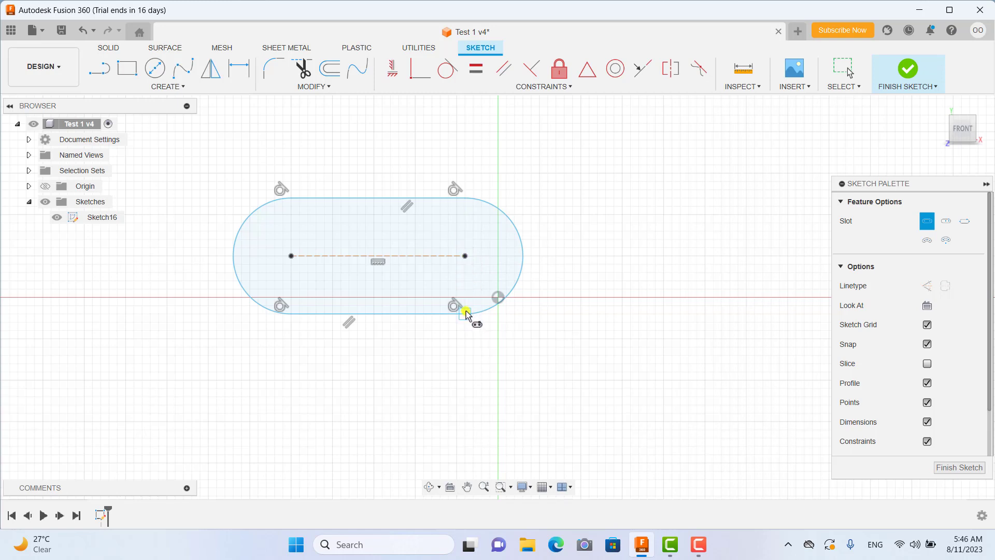
middle_click_drag(623, 241, 415, 255)
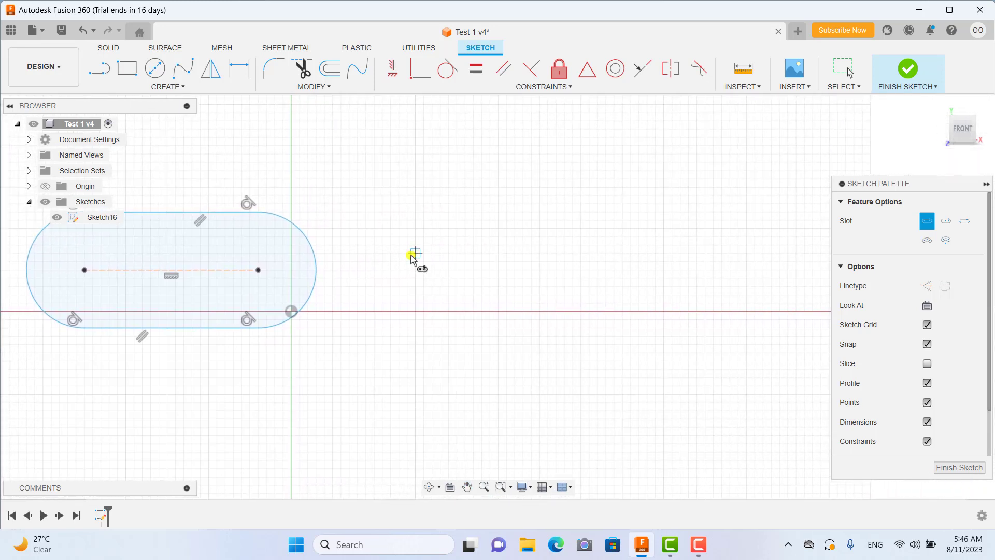
Draw a horizontal Overall Slot, 27 cm long and 10 cm wide, right of the first slot.
left_click(174, 88)
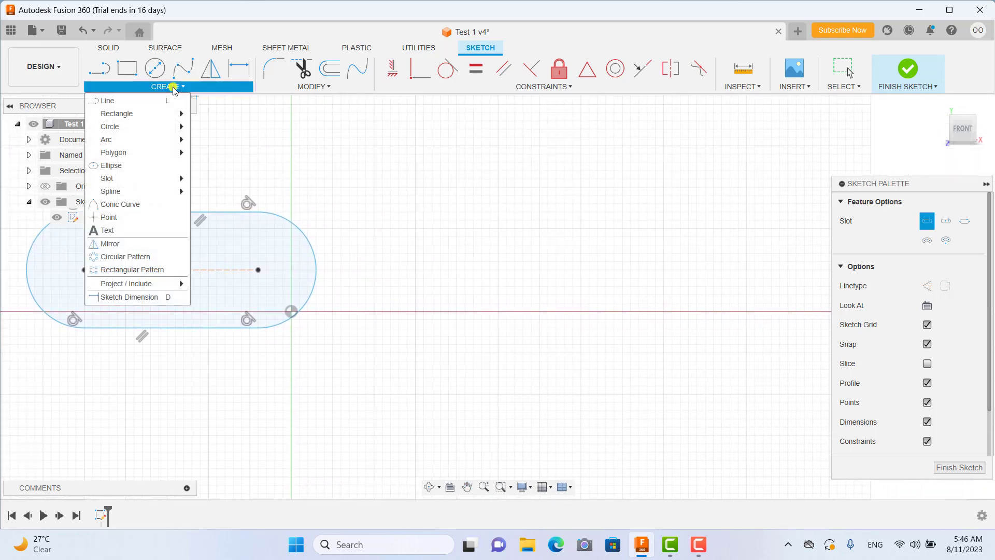
mouse_move(107, 179)
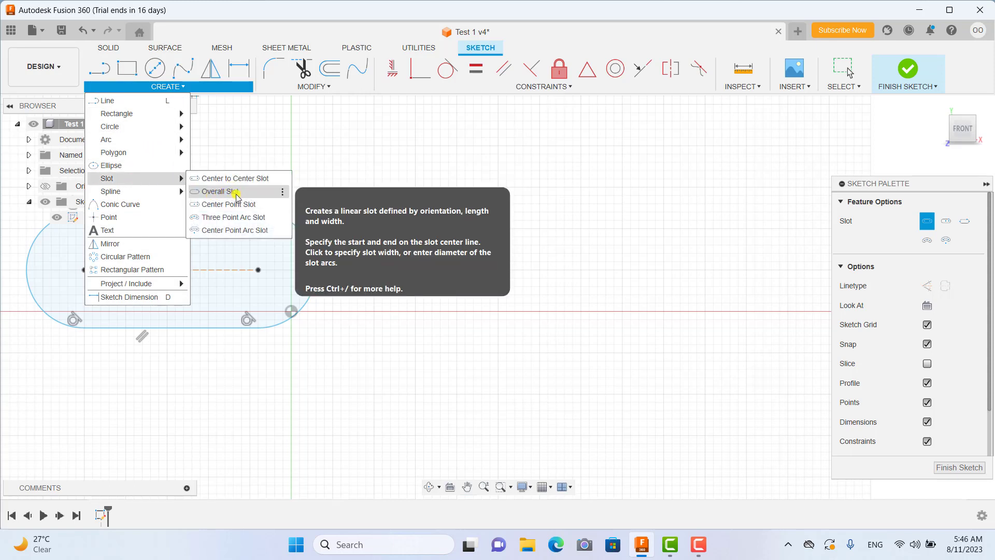
left_click(235, 193)
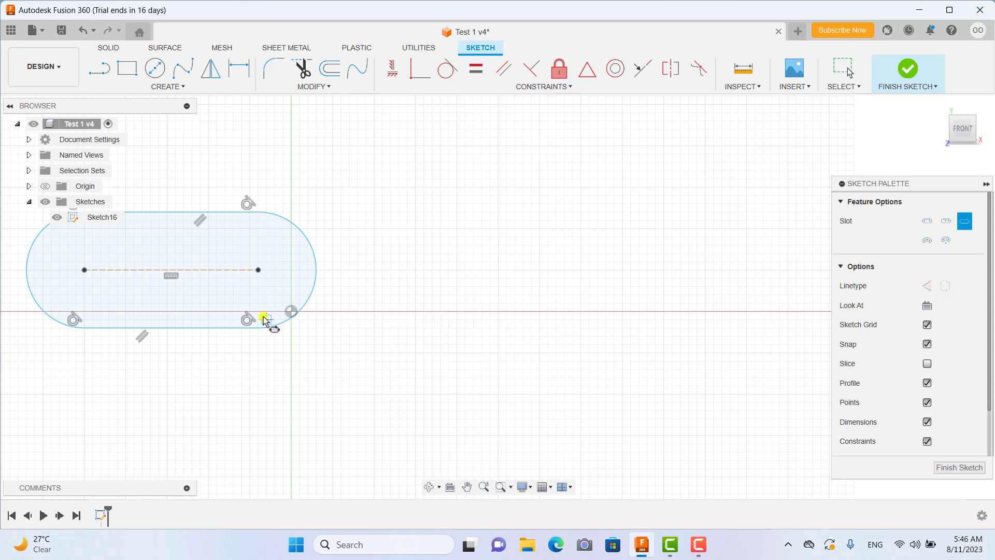
left_click(415, 270)
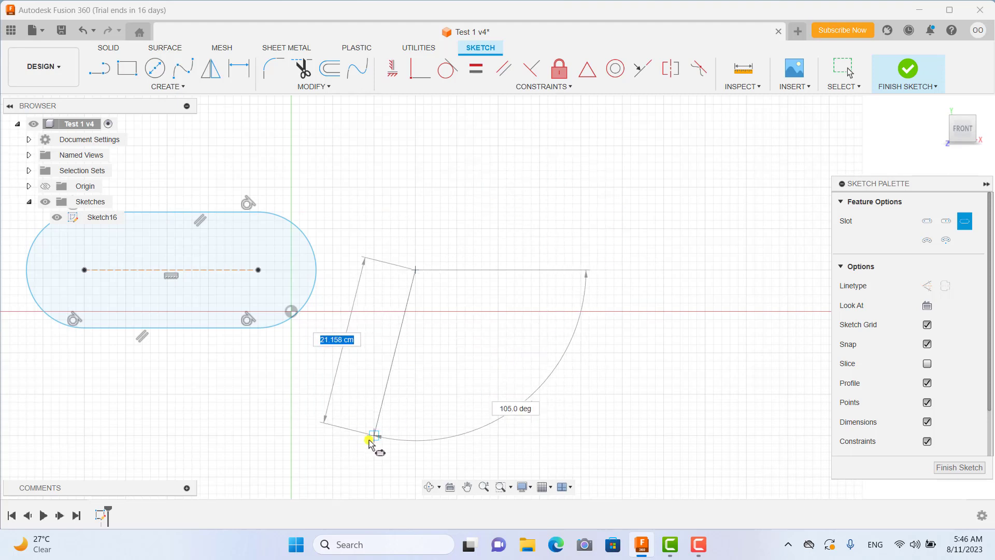
left_click(641, 271)
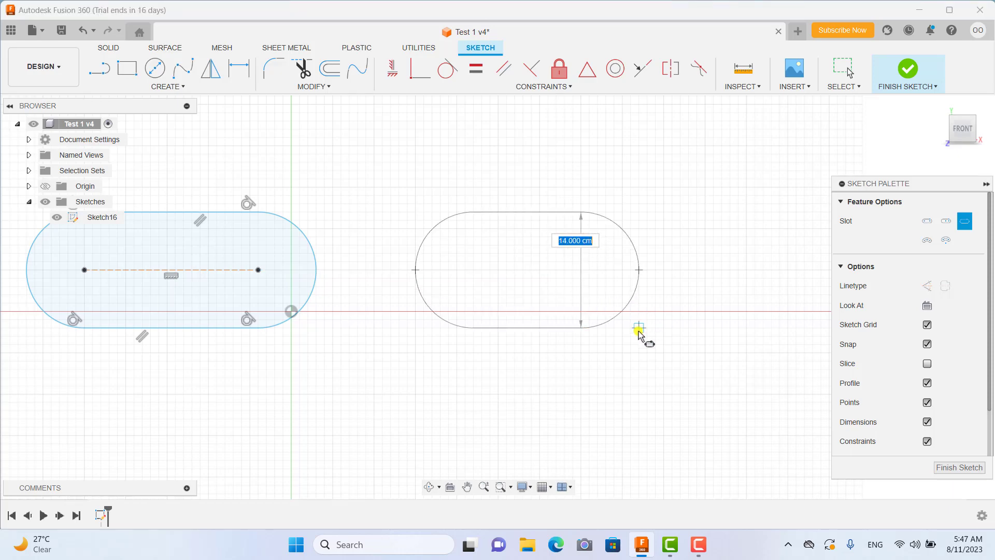
left_click(672, 229)
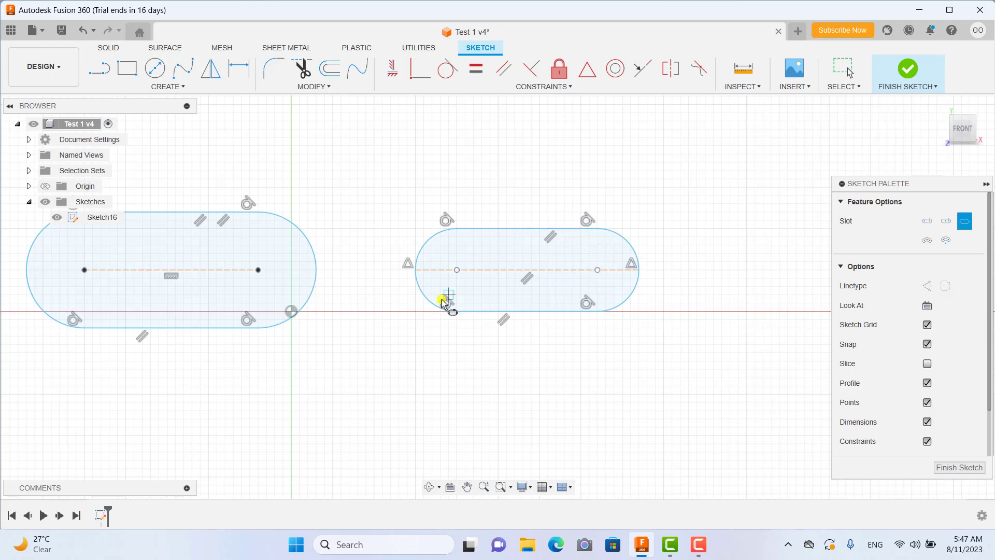
scroll(444, 303, "down", 2)
scroll(412, 356, "down", 2)
mouse_move(389, 337)
middle_mouse_down()
mouse_move(486, 229)
mouse_move(489, 237)
middle_mouse_up()
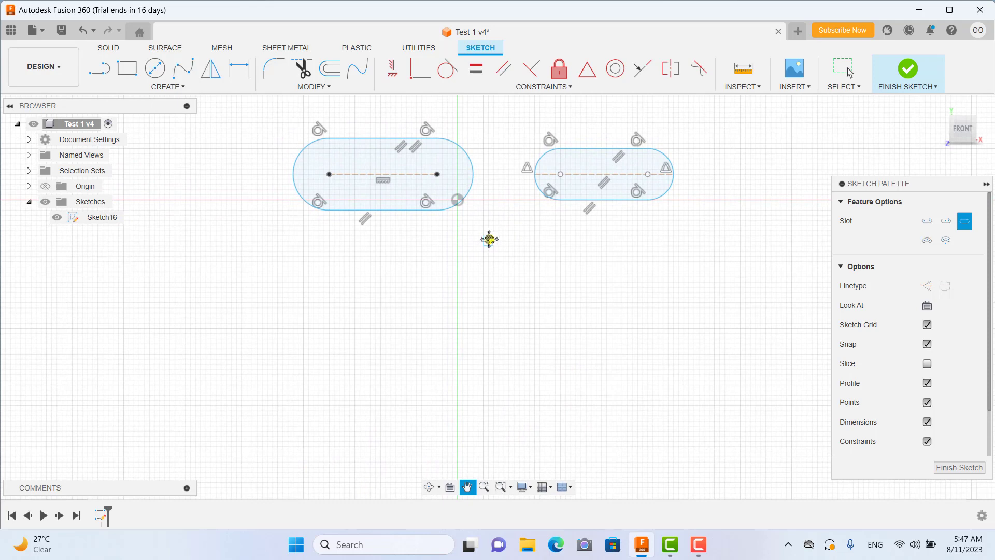
Draw a Center Point Slot below the others, arc centre 20.5 cm out, about 15.4 cm wide.
left_click(179, 89)
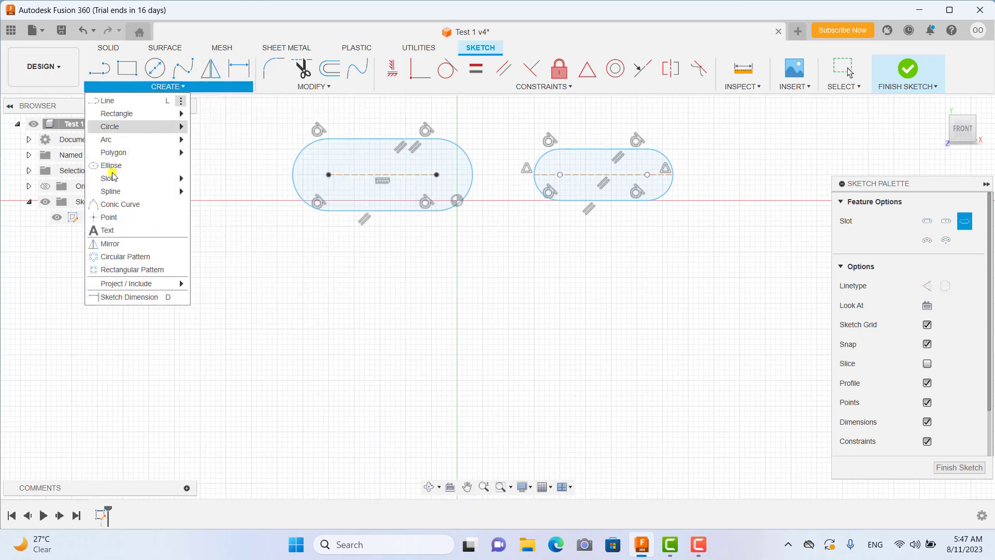
mouse_move(107, 179)
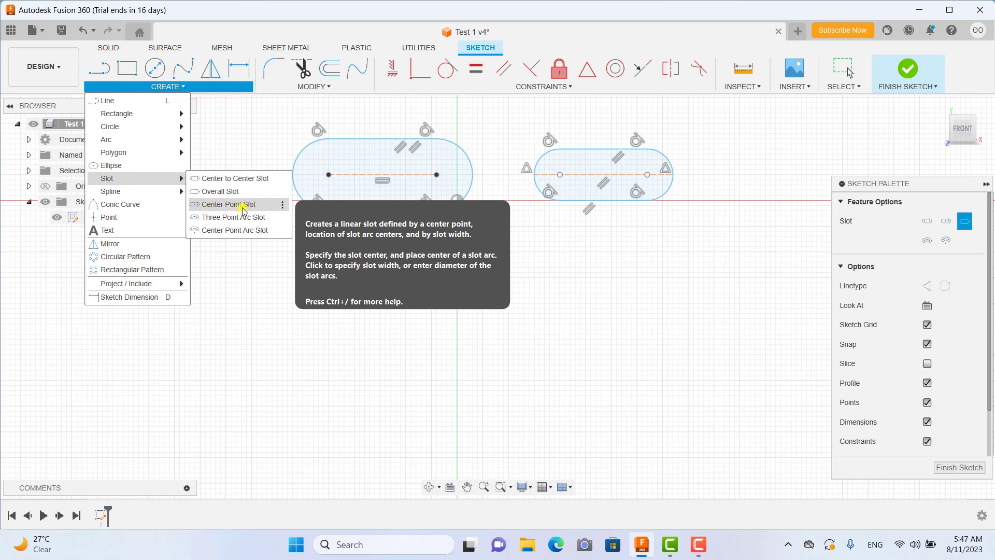
left_click(246, 210)
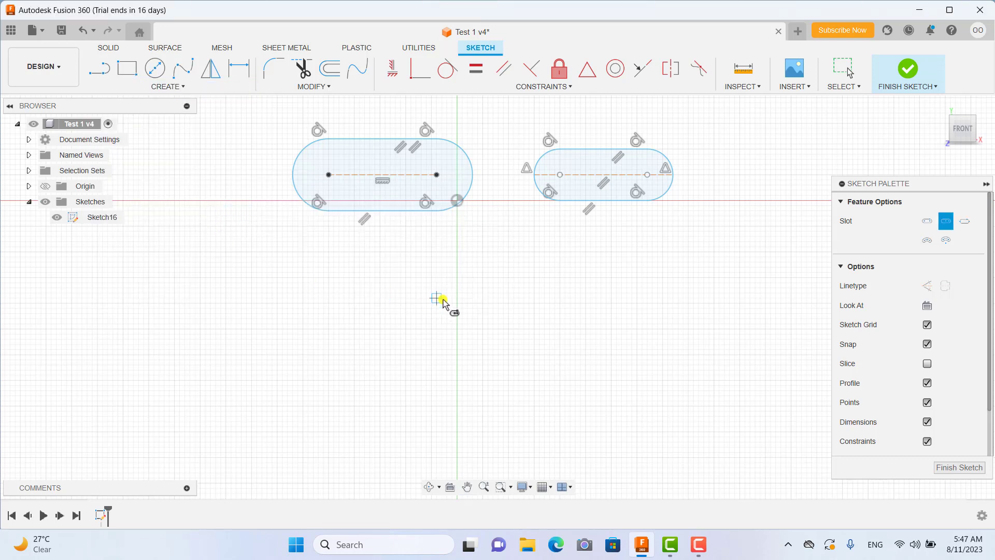
middle_click_drag(433, 299, 363, 310)
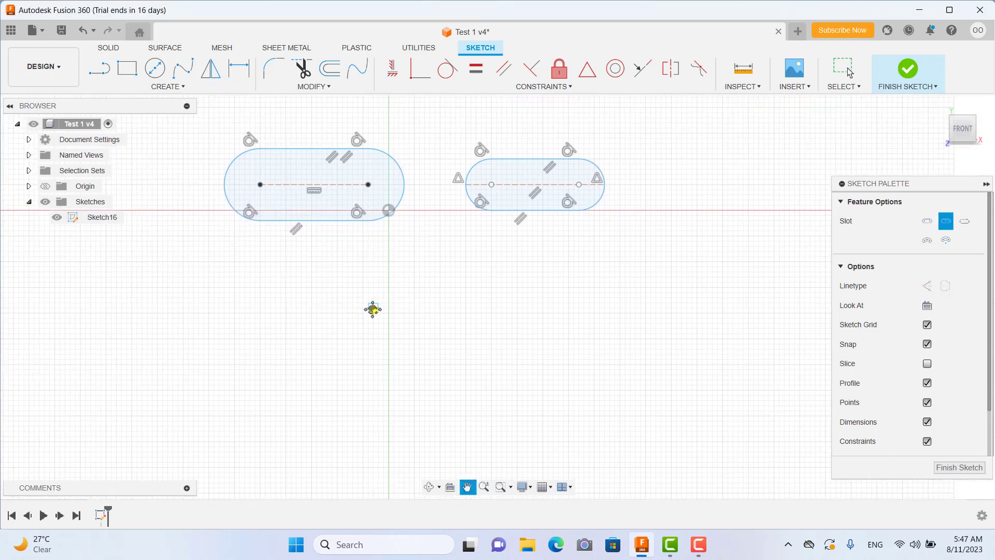
left_click(313, 185)
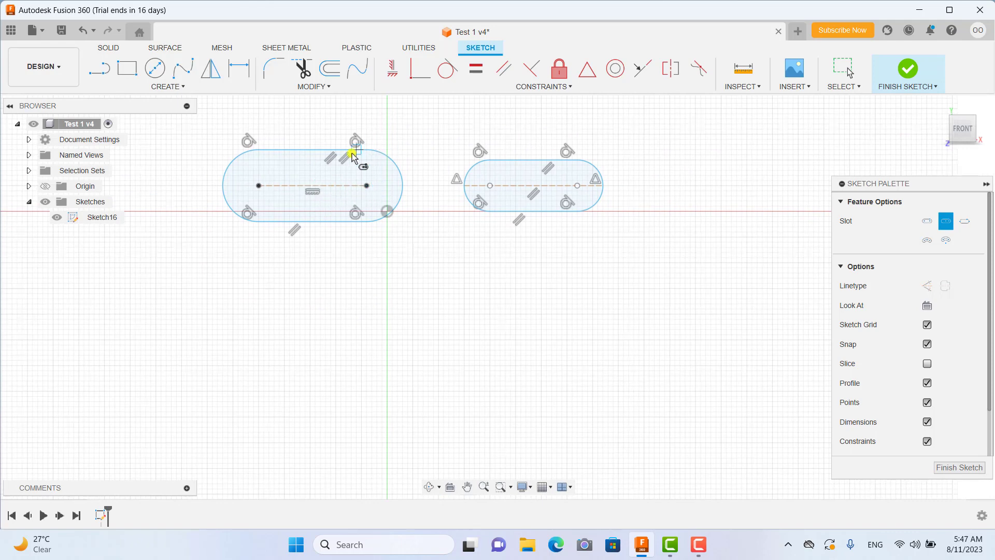
scroll(373, 276, "down", 1)
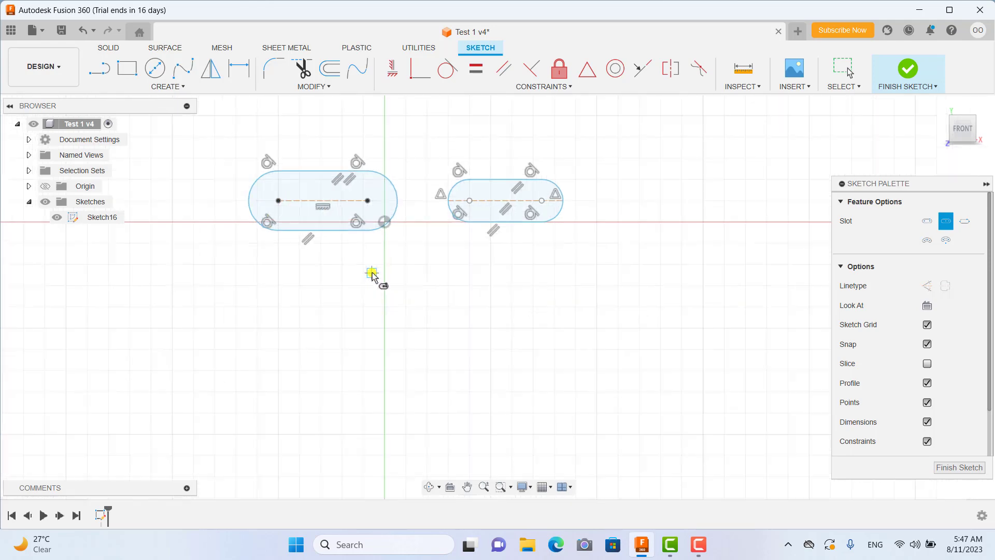
scroll(371, 275, "up", 2)
middle_click_drag(374, 267, 440, 253)
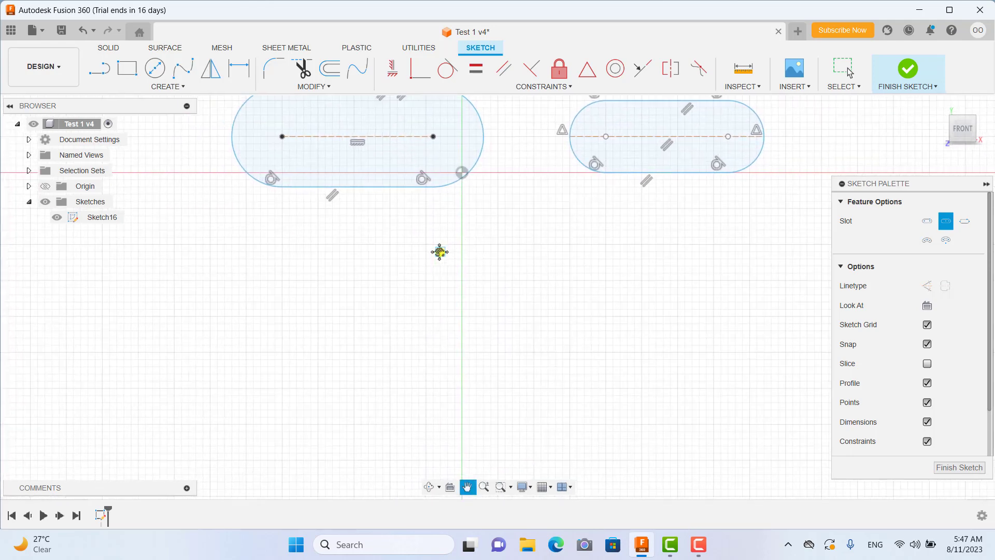
left_click(358, 314)
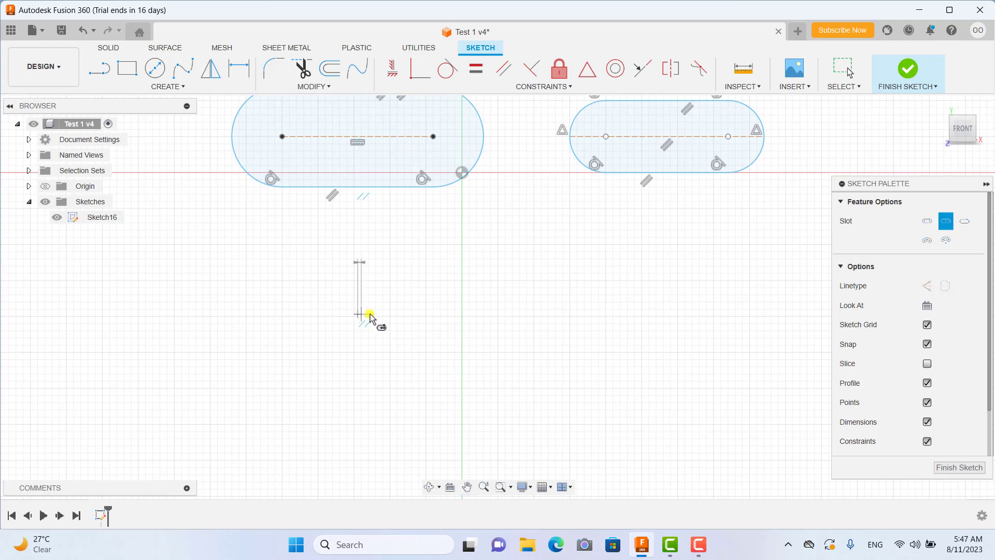
left_click(476, 237)
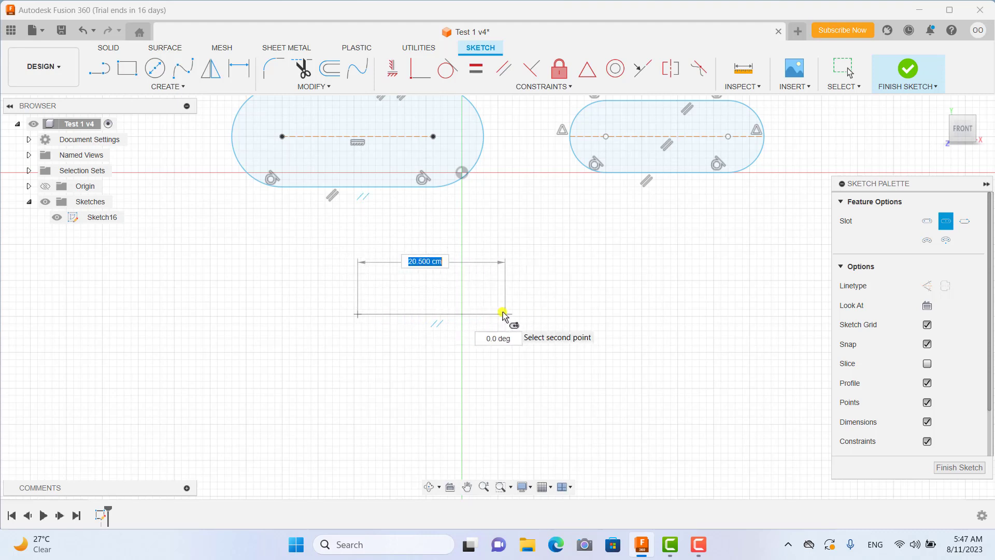
left_click(504, 315)
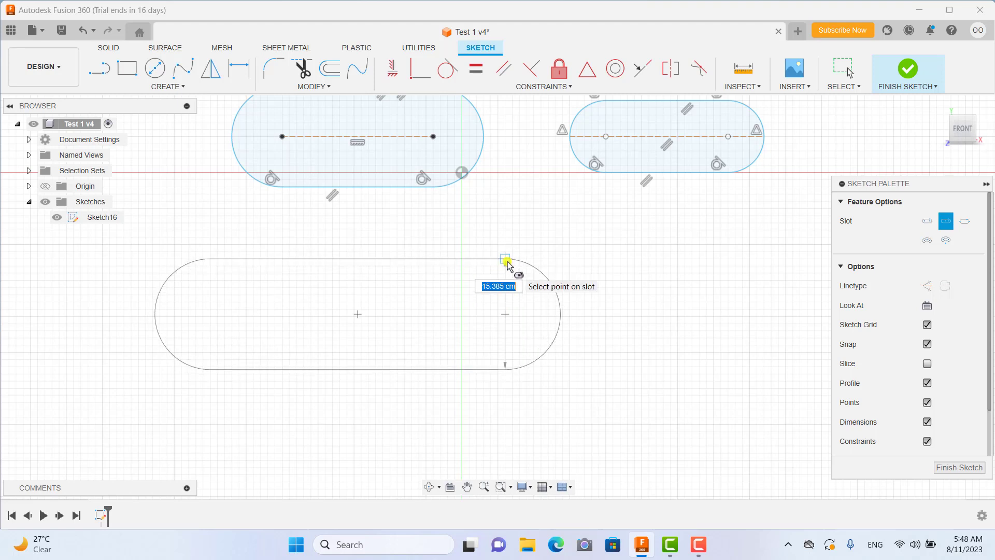
left_click(507, 261)
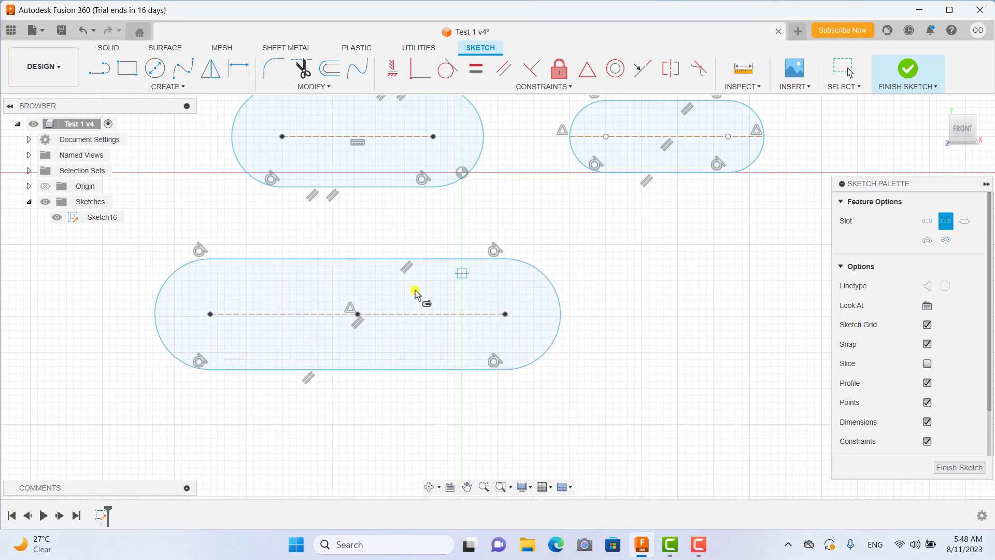
Click at the new slot's middle and pan the view to free space beside the slots.
left_click(358, 313)
scroll(383, 331, "down", 1)
scroll(395, 332, "up", 1)
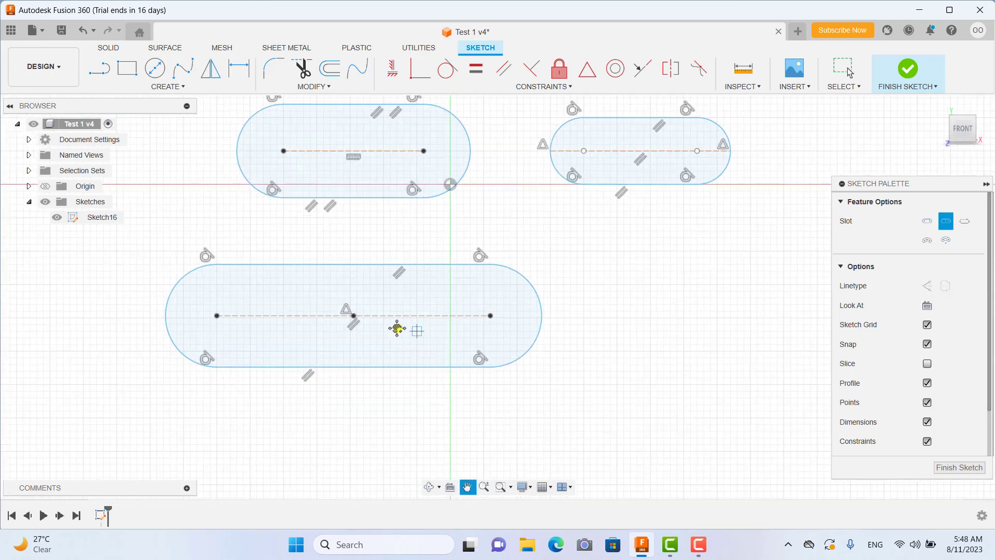
middle_click_drag(398, 326, 263, 356)
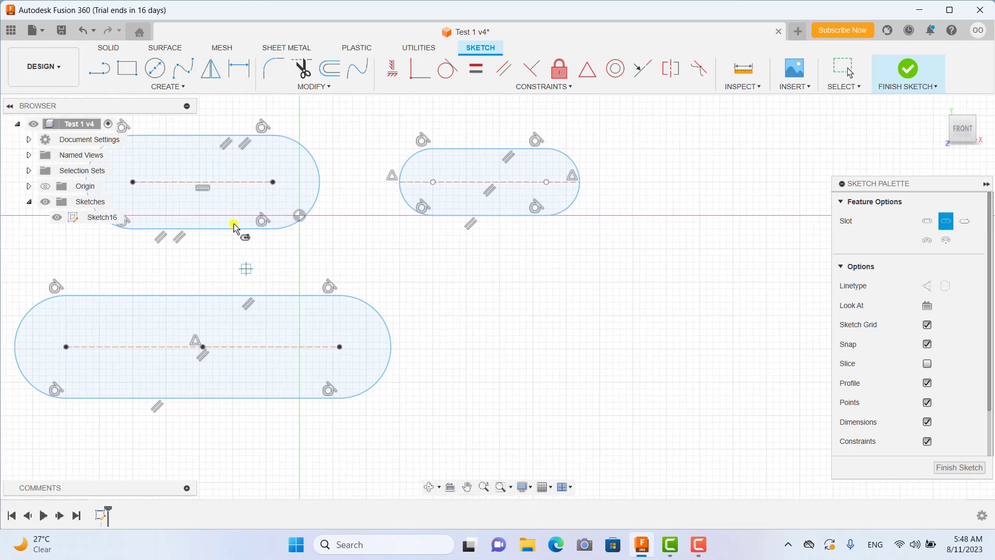
left_click(173, 87)
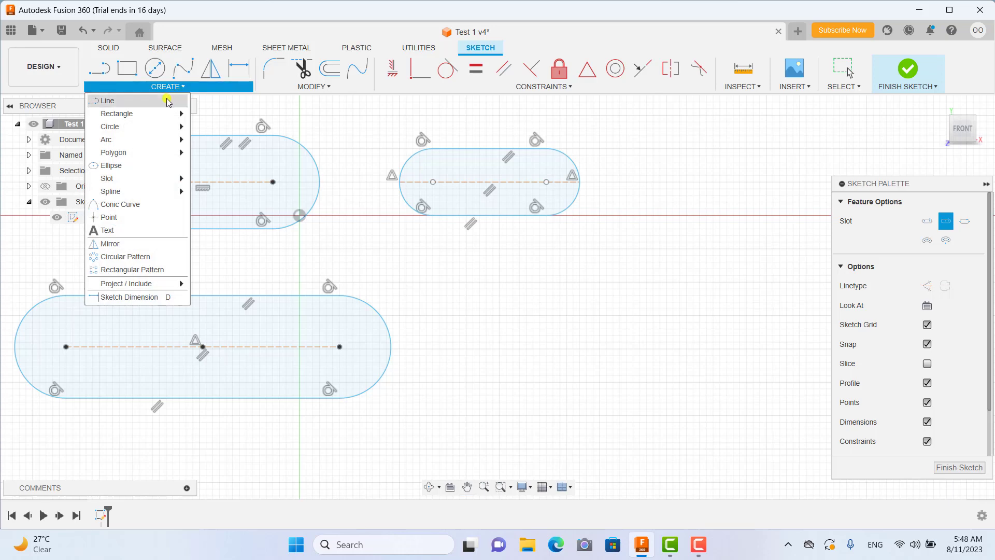
mouse_move(125, 178)
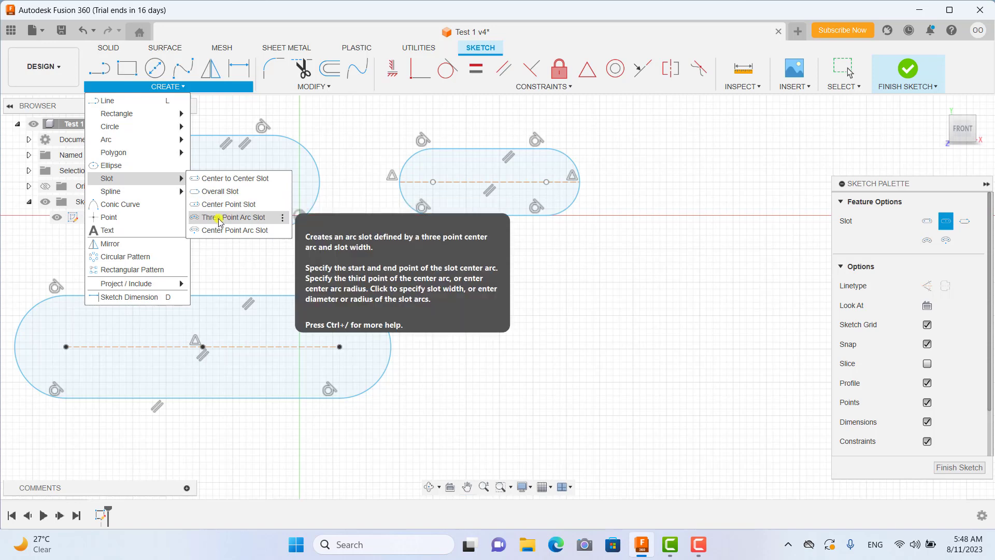
Draw a semicircular Three Point Arc Slot below the horizontal axis, right of the straight slots.
left_click(255, 221)
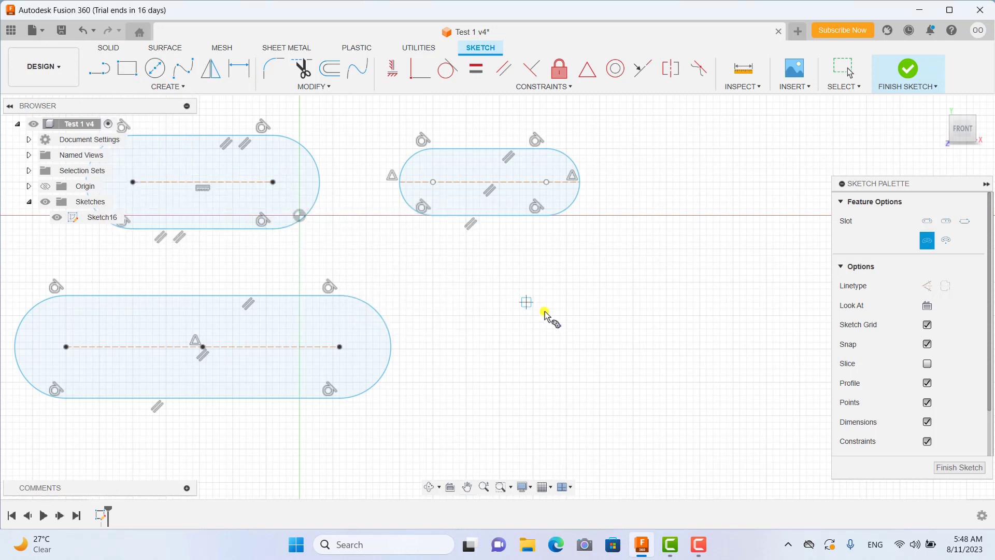
mouse_move(529, 311)
middle_mouse_down()
mouse_move(414, 303)
mouse_move(302, 314)
middle_mouse_up()
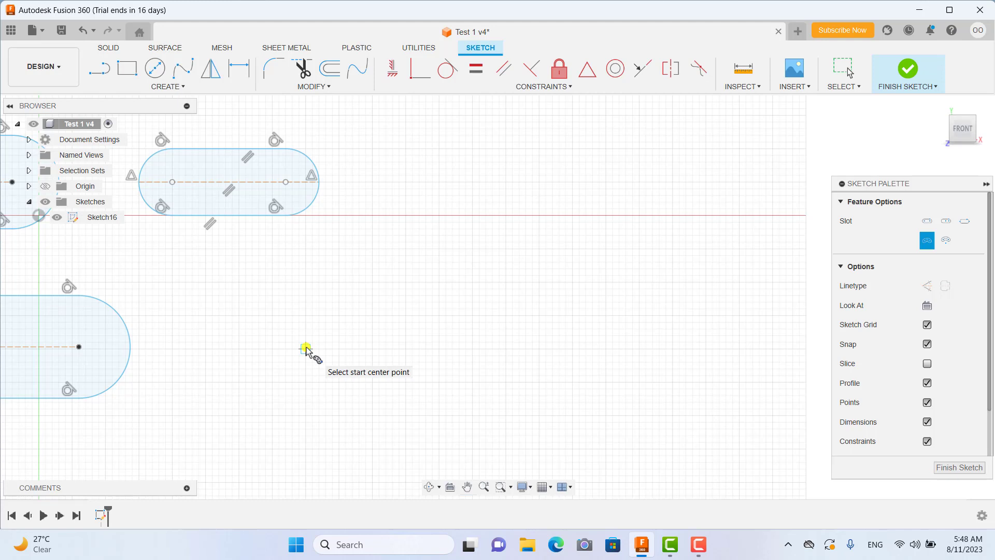
left_click(306, 349)
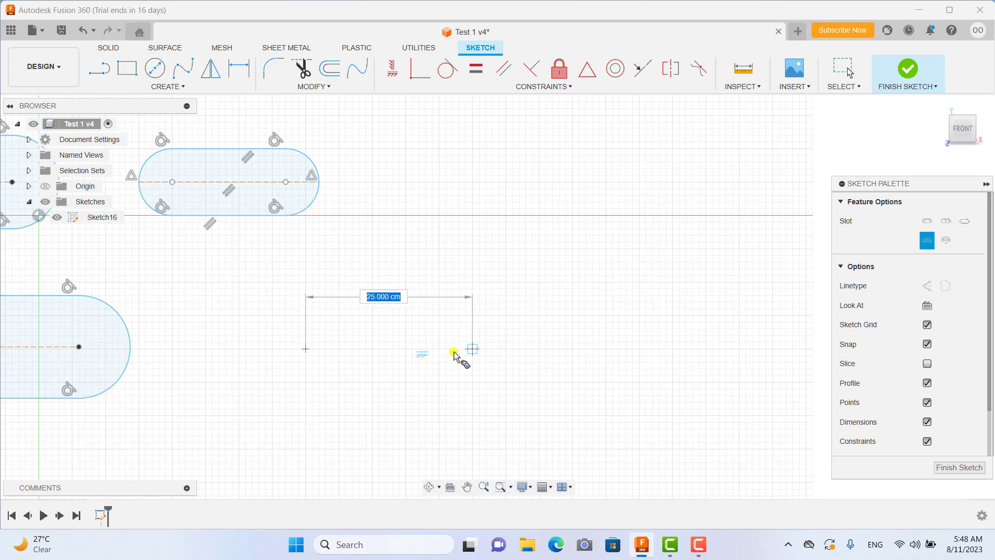
left_click(543, 351)
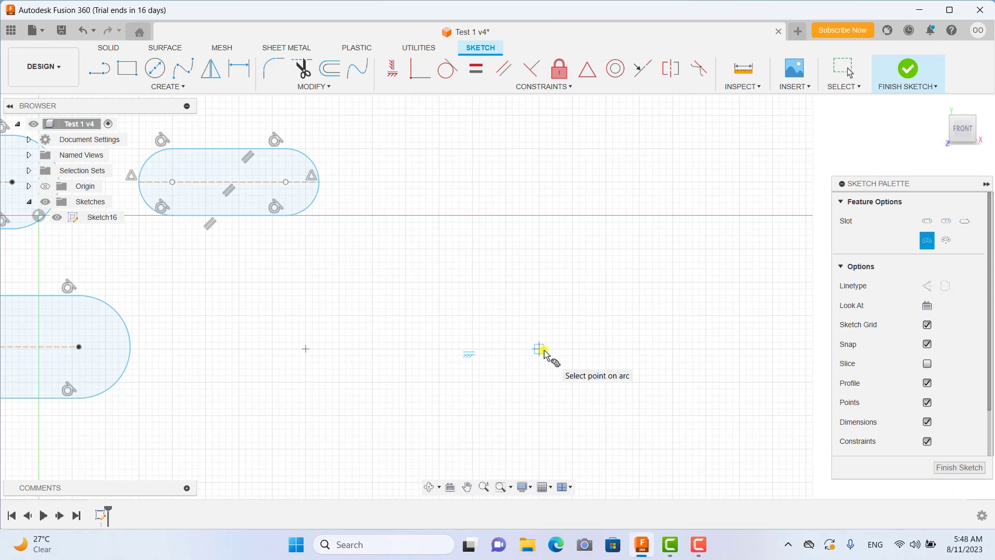
left_click(439, 321)
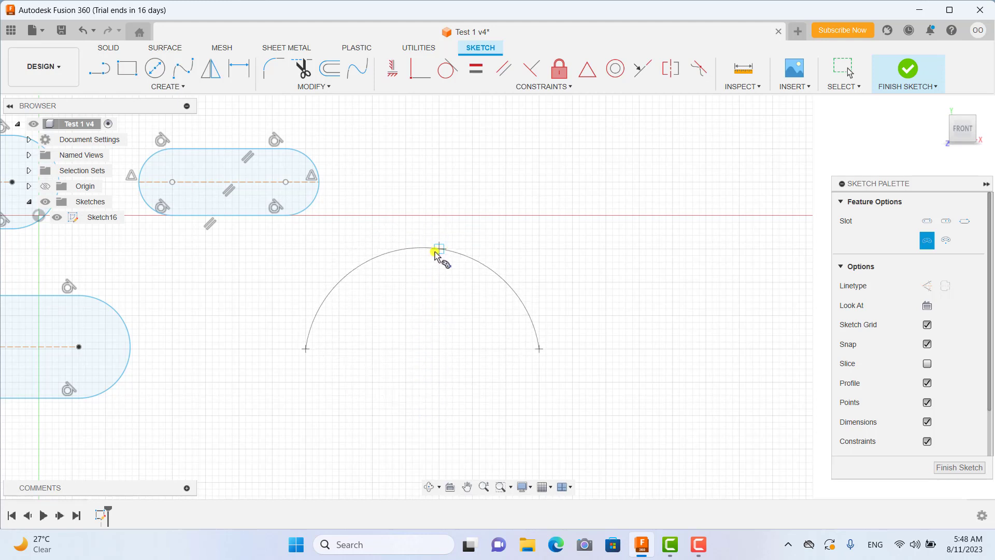
left_click(437, 251)
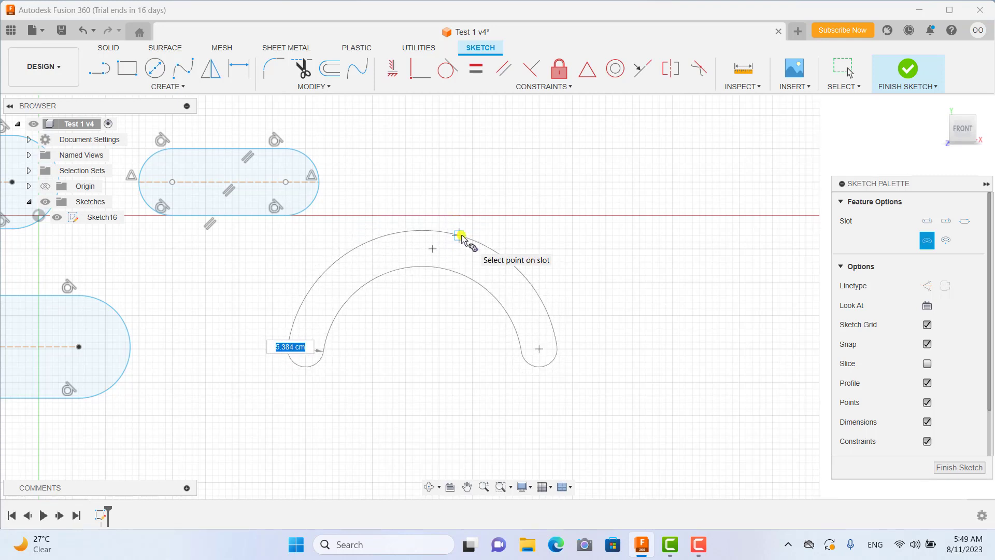
left_click(461, 226)
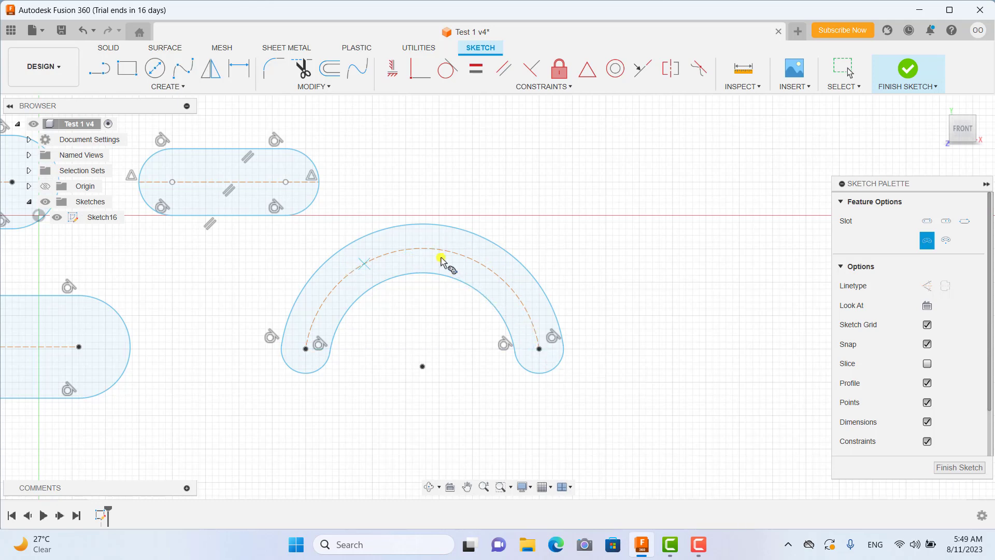
Place a point below the arc slot and reframe the view to show all slots.
left_click(423, 367)
scroll(407, 337, "down", 3)
scroll(389, 337, "up", 1)
middle_click_drag(388, 336, 566, 280)
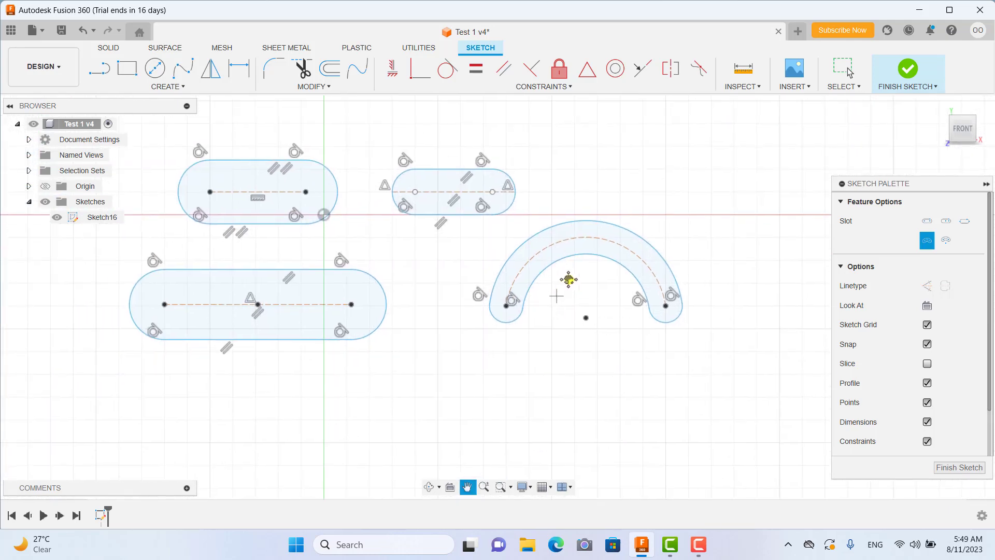
scroll(553, 249, "down", 1)
scroll(562, 249, "up", 1)
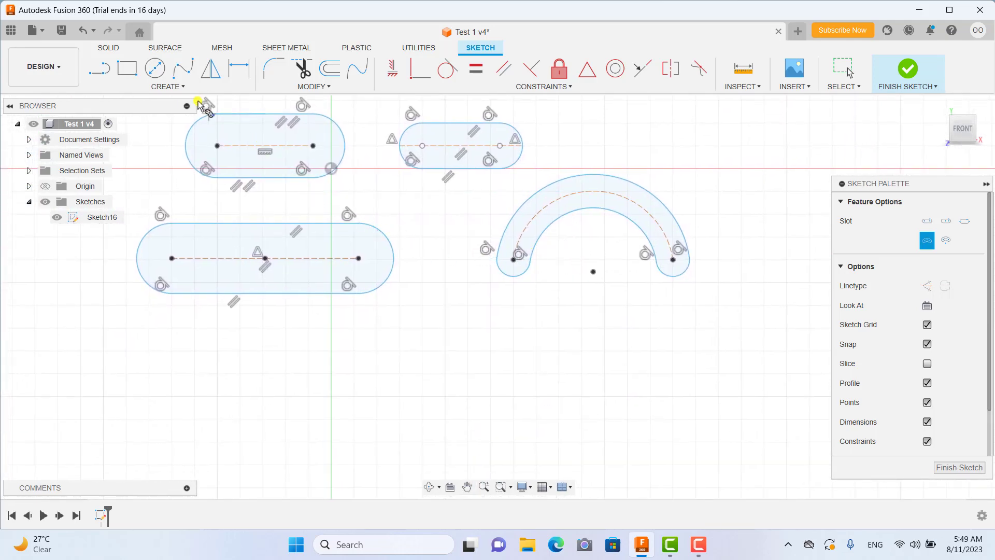
left_click(184, 87)
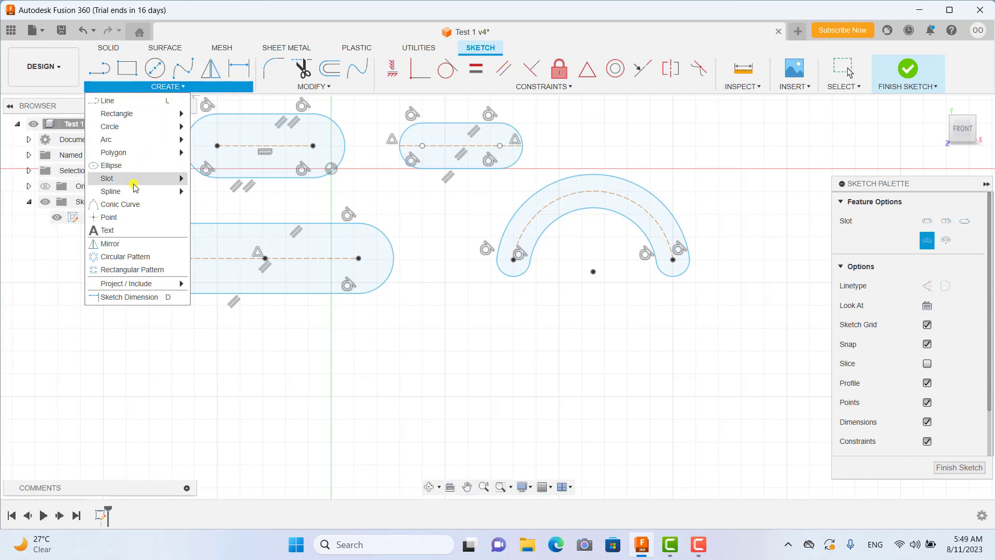
mouse_move(107, 179)
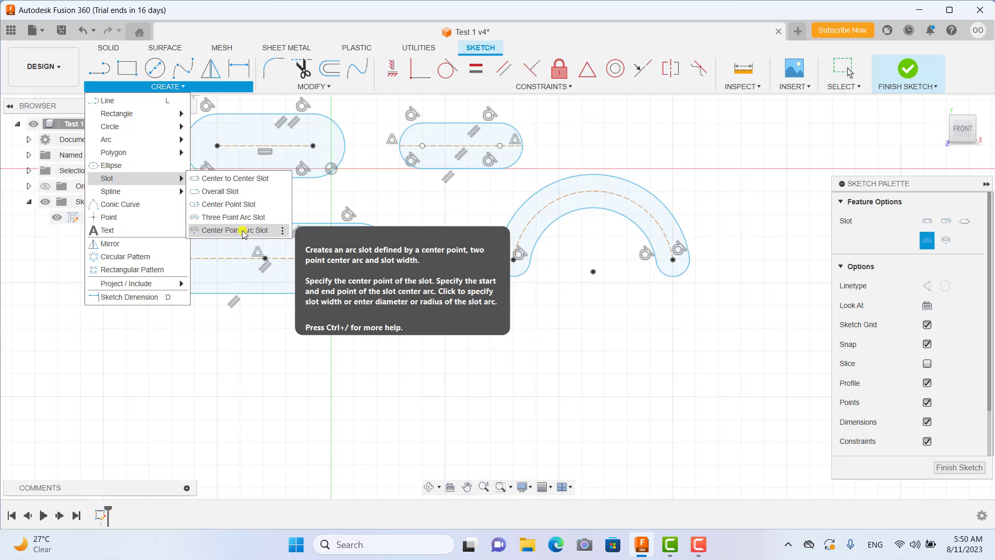
Draw a larger 180° Center Point Arc Slot beneath and overlapping the first arc slot.
left_click(242, 230)
middle_click_drag(529, 322, 433, 294)
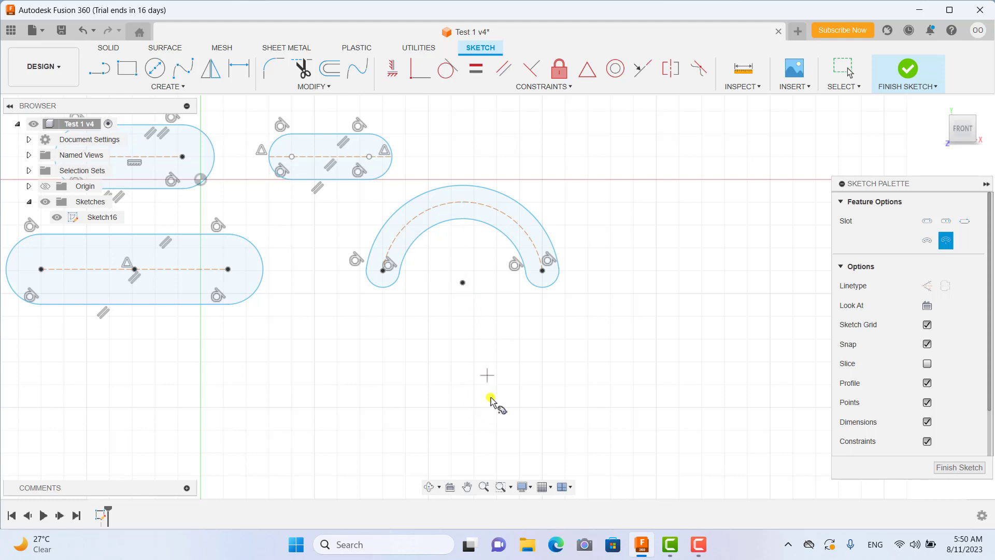
left_click(473, 407)
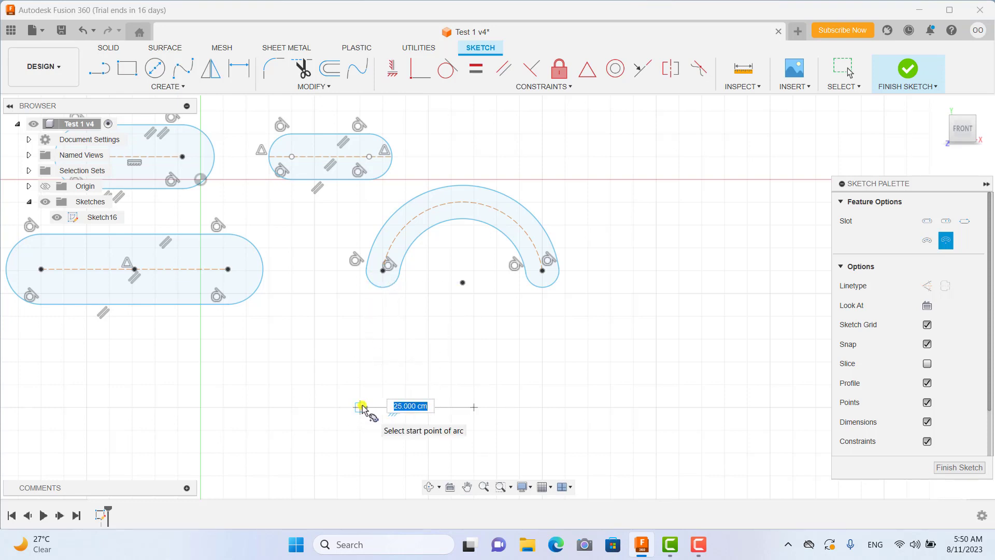
left_click(338, 407)
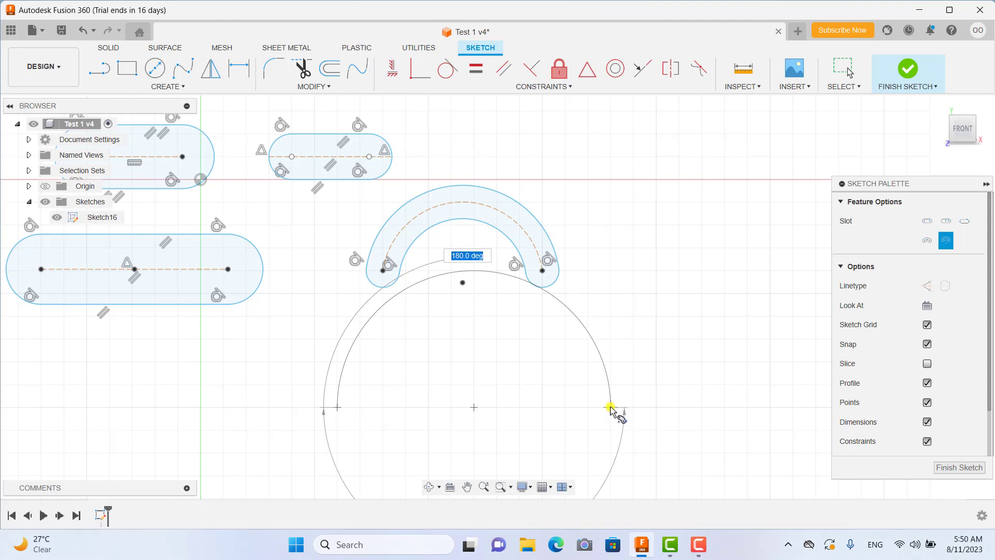
left_click(610, 402)
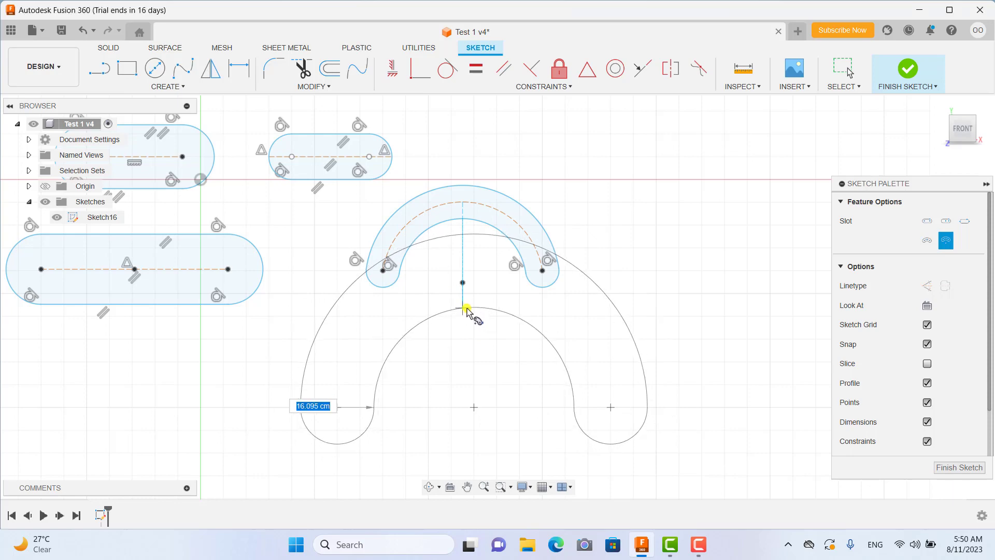
left_click(467, 310)
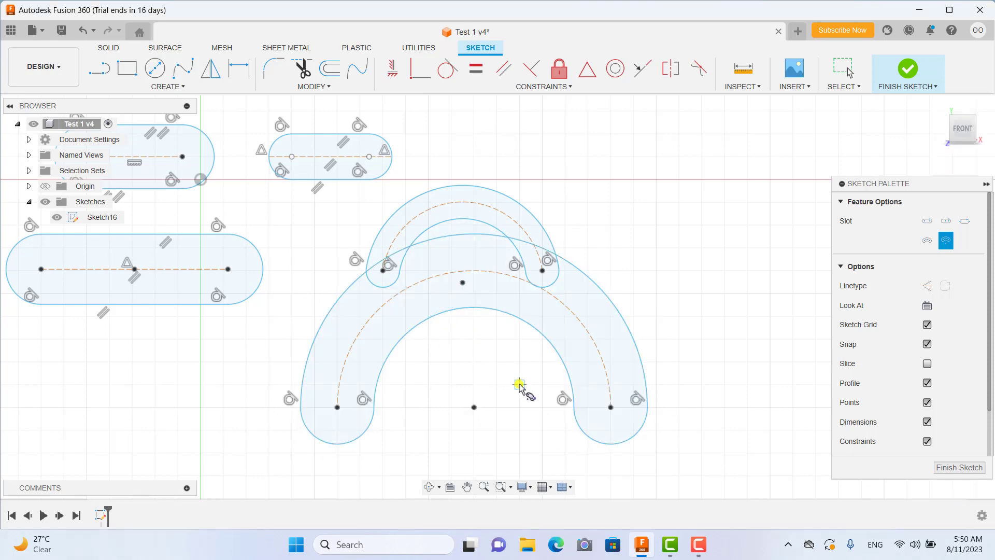
scroll(519, 384, "up", 1)
scroll(519, 385, "down", 2)
scroll(518, 385, "down", 1)
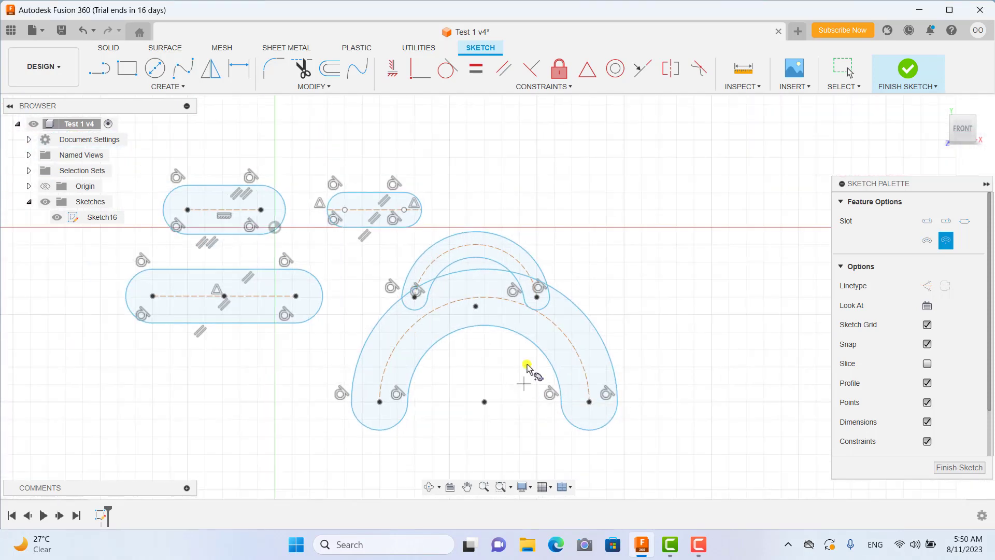
mouse_move(476, 370)
middle_mouse_down()
mouse_move(605, 367)
mouse_move(562, 311)
mouse_move(534, 359)
middle_mouse_up()
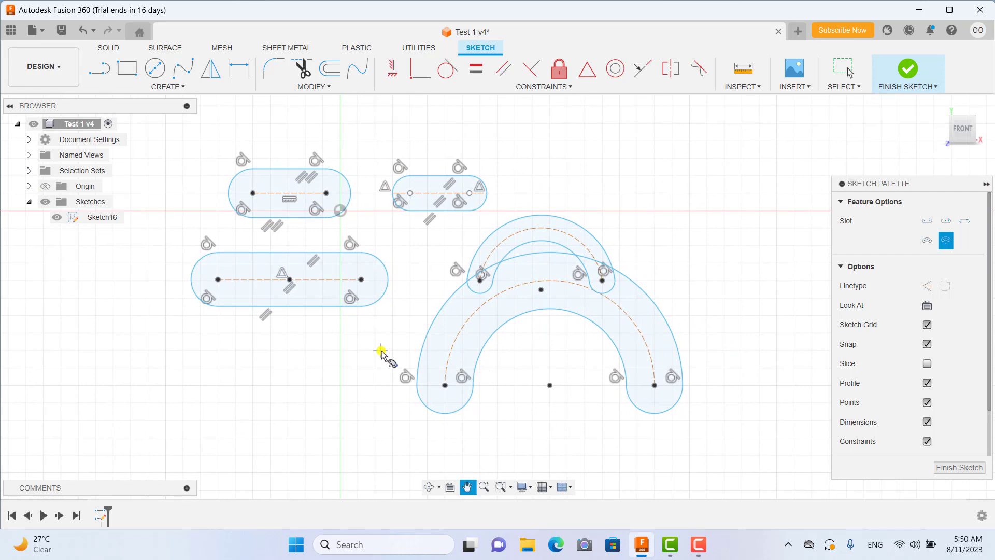
mouse_move(380, 350)
middle_mouse_down()
mouse_move(371, 333)
mouse_move(380, 333)
middle_mouse_up()
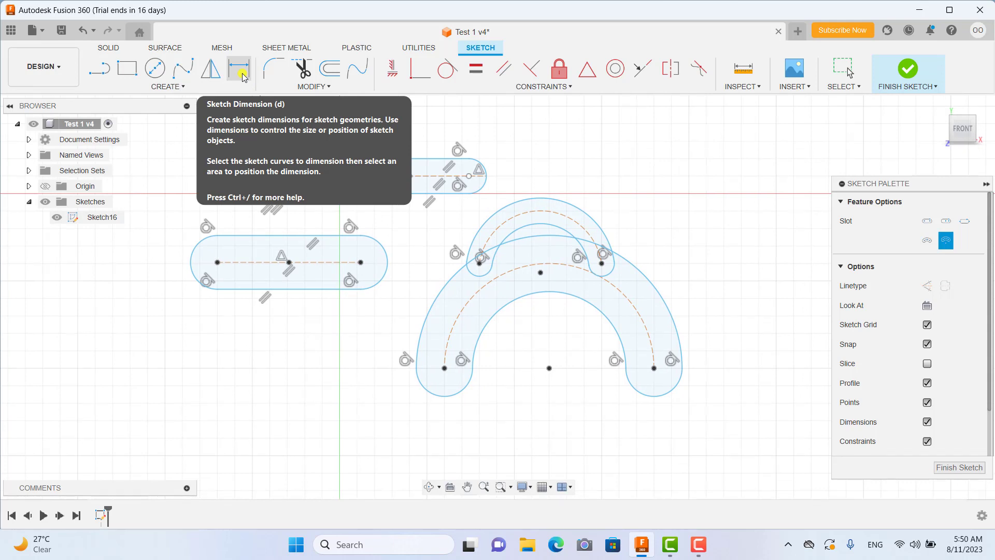
scroll(388, 342, "down", 1)
scroll(386, 339, "up", 1)
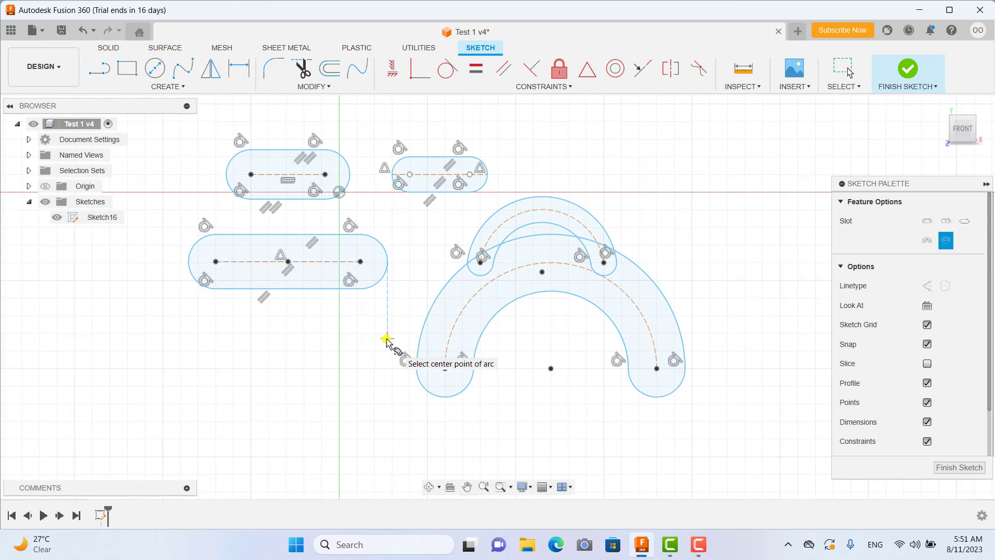
left_click(163, 87)
mouse_move(107, 179)
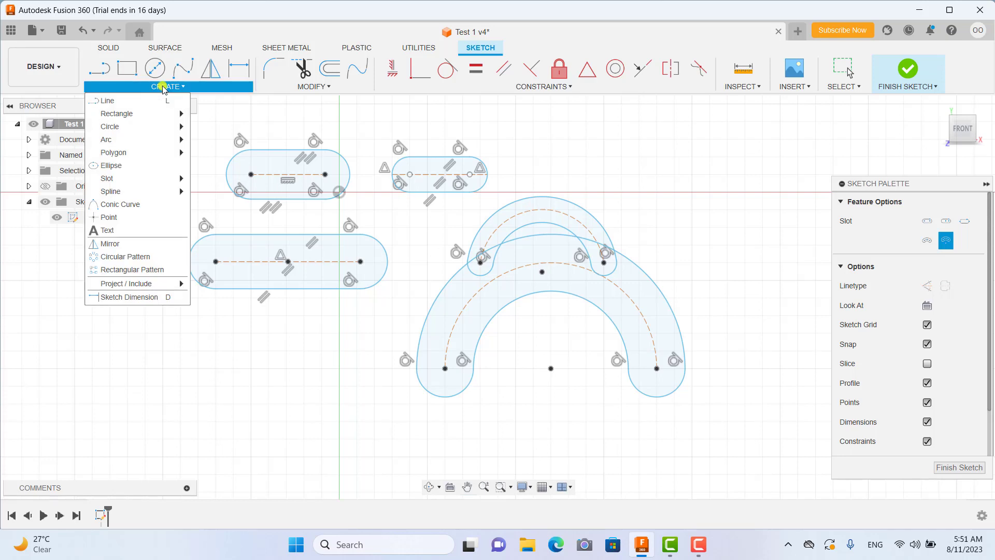